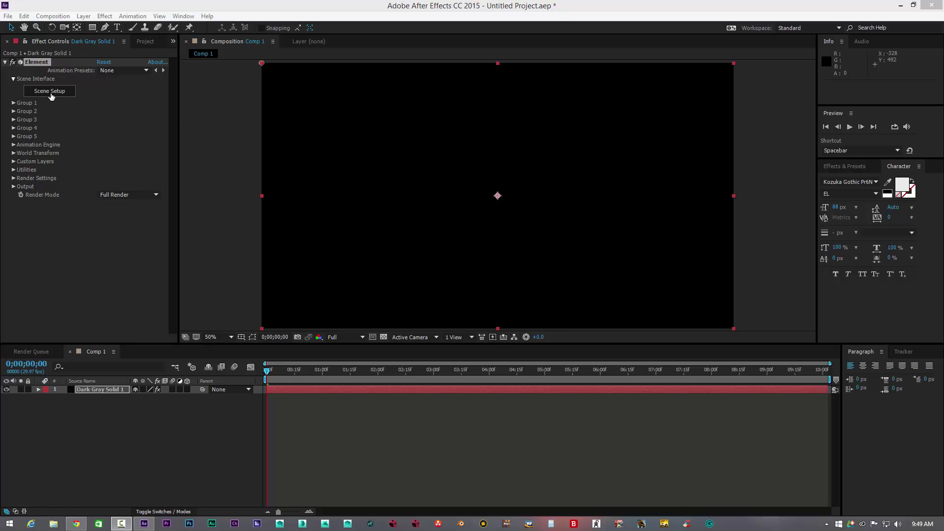
Add Combat_Jet from the Jet_Strike pack in Element 3D Scene Setup and accept the scene.
{"action": "left_click", "coordinate": [50, 91]}
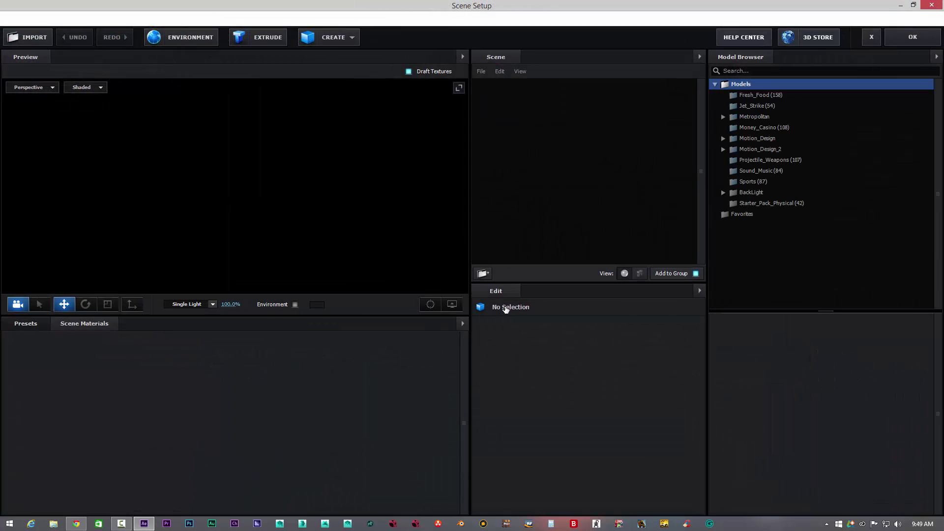
{"action": "left_click", "coordinate": [757, 106]}
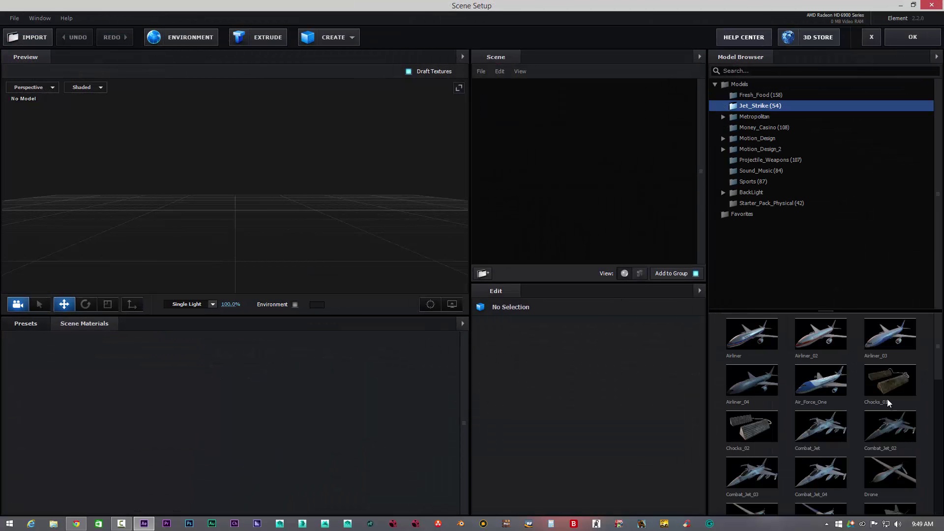
{"action": "double_click", "coordinate": [823, 427]}
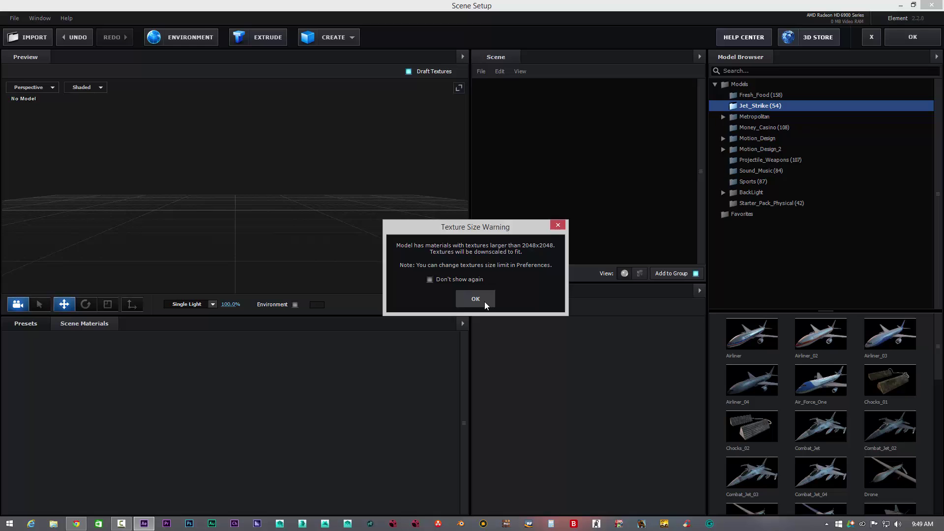
{"action": "left_click", "coordinate": [484, 302]}
{"action": "left_click_drag", "start_coordinate": [306, 219], "coordinate": [238, 220]}
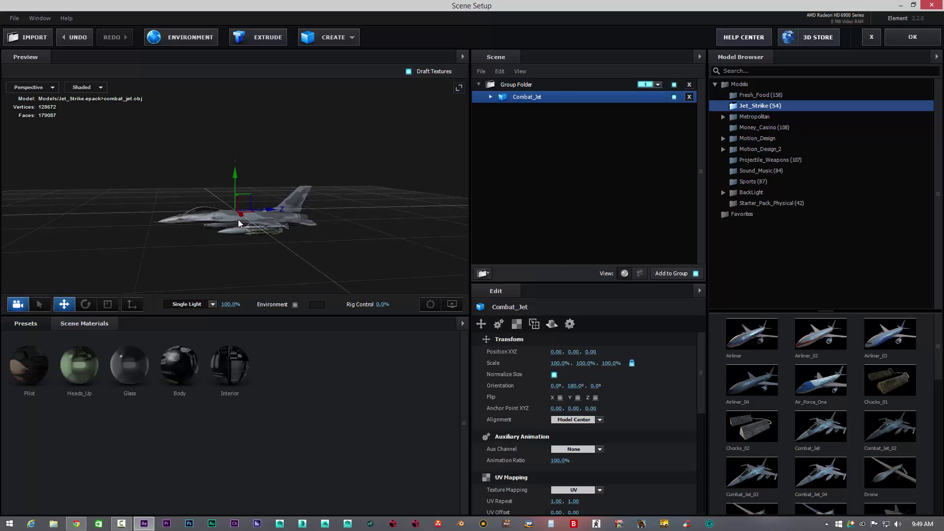
{"action": "left_click", "coordinate": [913, 36]}
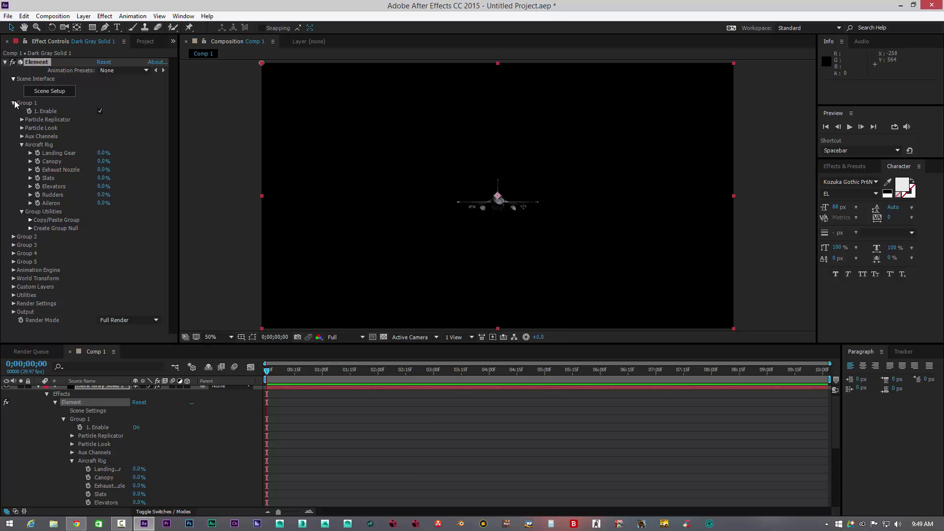
Set Element's Group Export 'Group to Export' from All Groups to Group 1.
{"action": "left_click", "coordinate": [13, 295]}
{"action": "scroll", "coordinate": [30, 290], "scroll_direction": "down", "scroll_amount": 4}
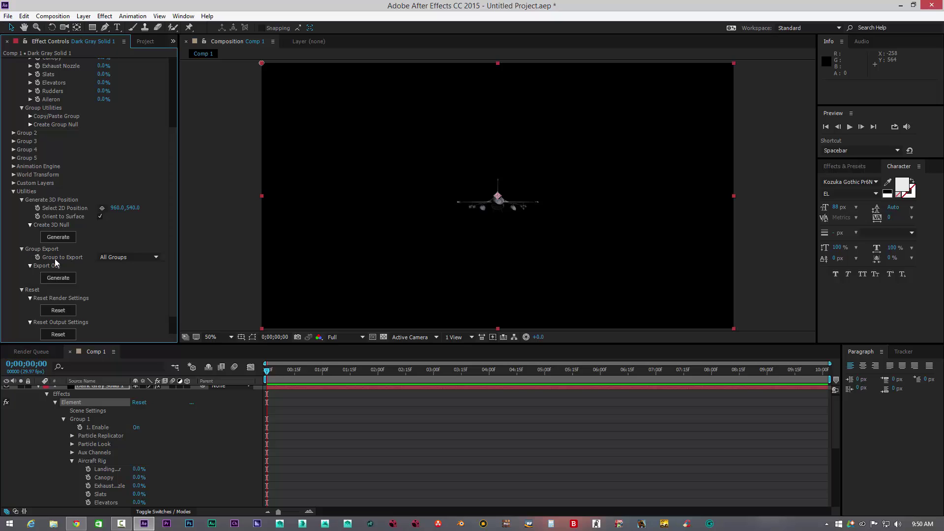
{"action": "left_click", "coordinate": [125, 258]}
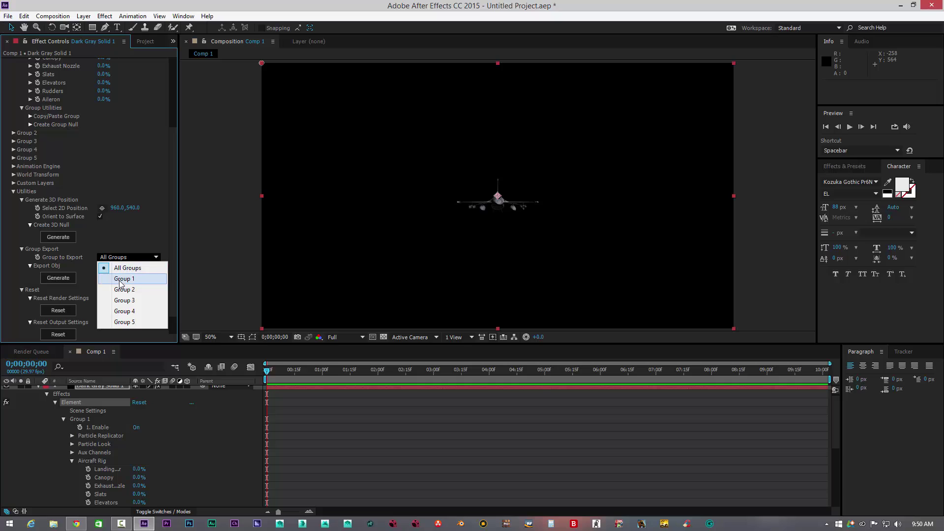
{"action": "left_click", "coordinate": [123, 279]}
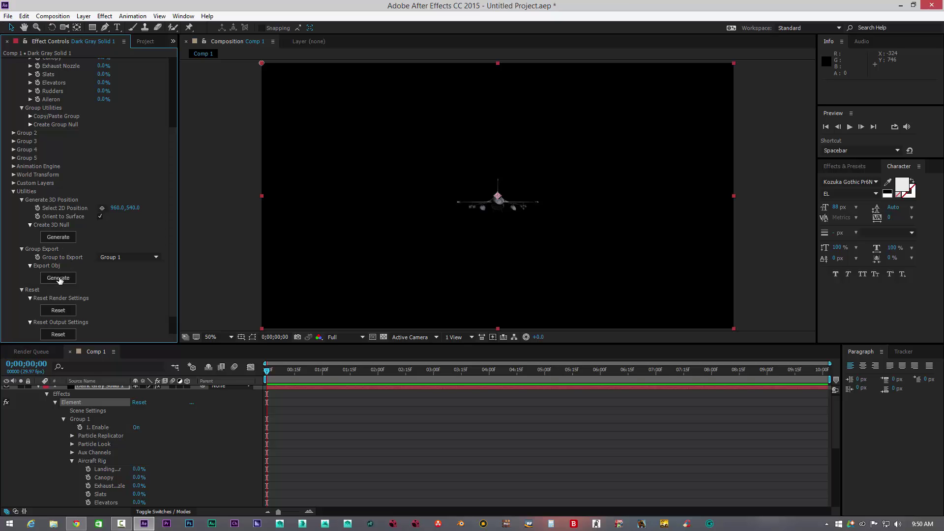
Generate the OBJ export and save it as jet on the Desktop.
{"action": "left_click", "coordinate": [58, 277]}
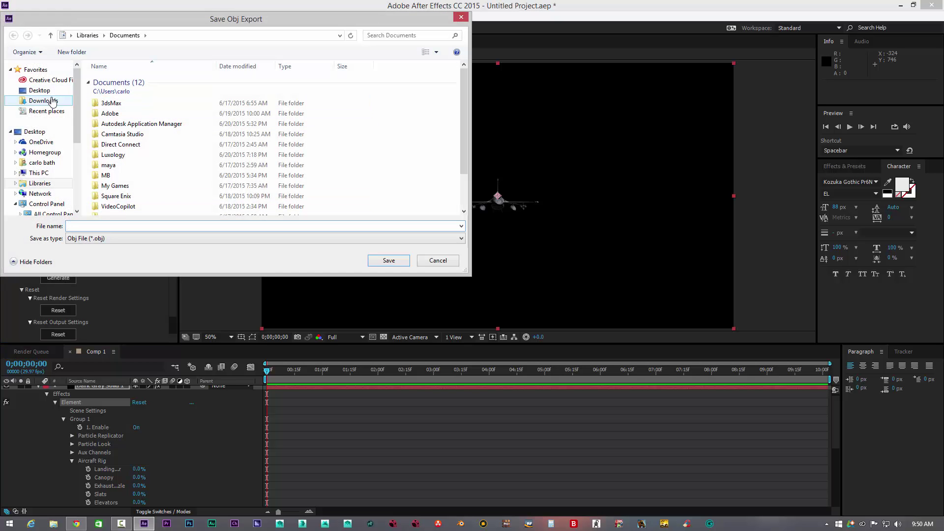
{"action": "left_click", "coordinate": [40, 90]}
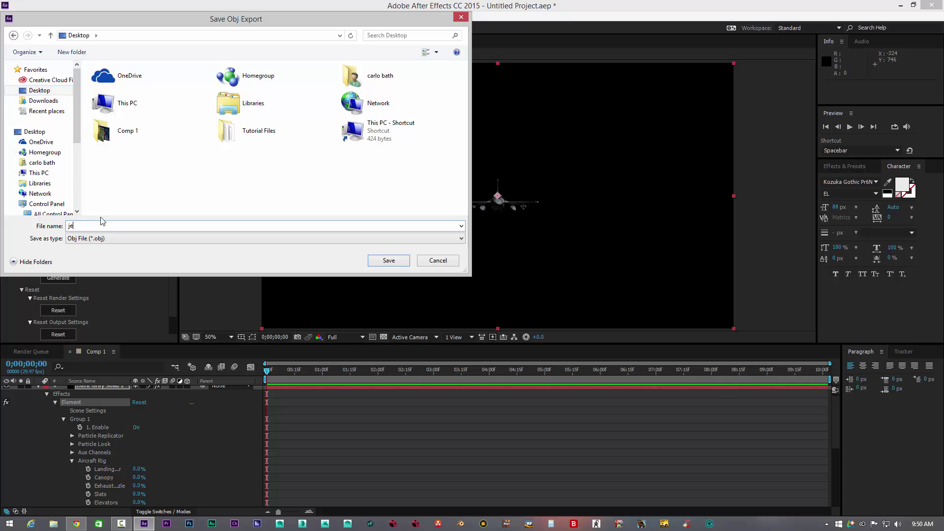
{"action": "left_click", "coordinate": [384, 263]}
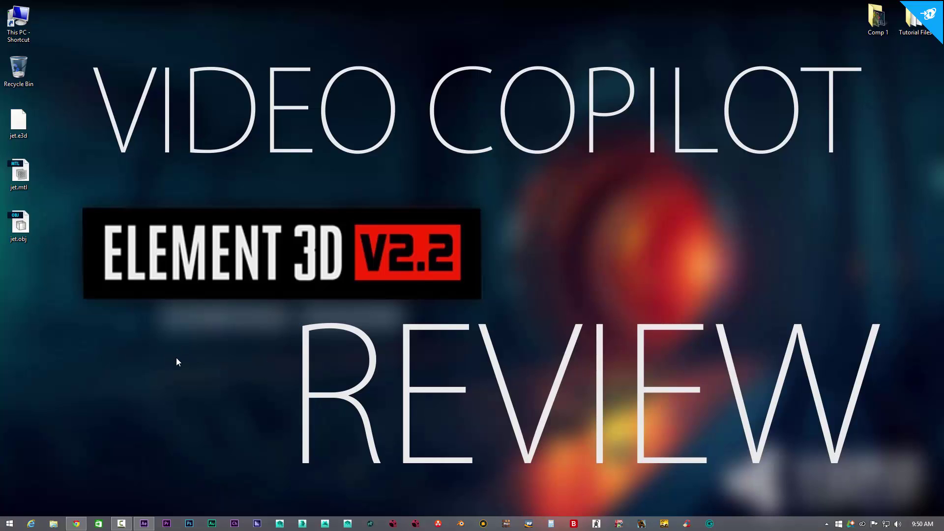
Launch Autodesk 3ds Max 2016 from its taskbar icon.
{"action": "left_click", "coordinate": [303, 524]}
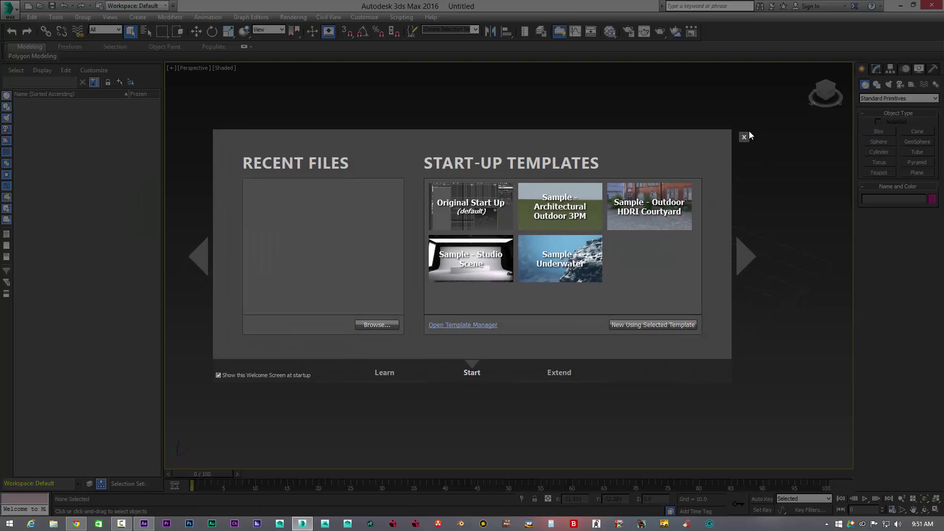
Close the 3ds Max Welcome Screen and bring up the Open file dialog.
{"action": "left_click", "coordinate": [743, 138]}
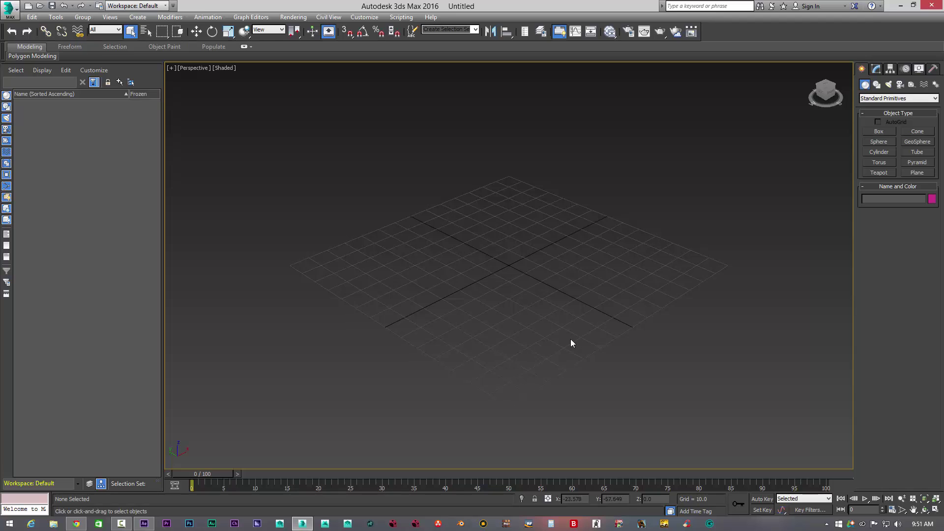
{"action": "left_click", "coordinate": [13, 14]}
{"action": "mouse_move", "coordinate": [61, 35]}
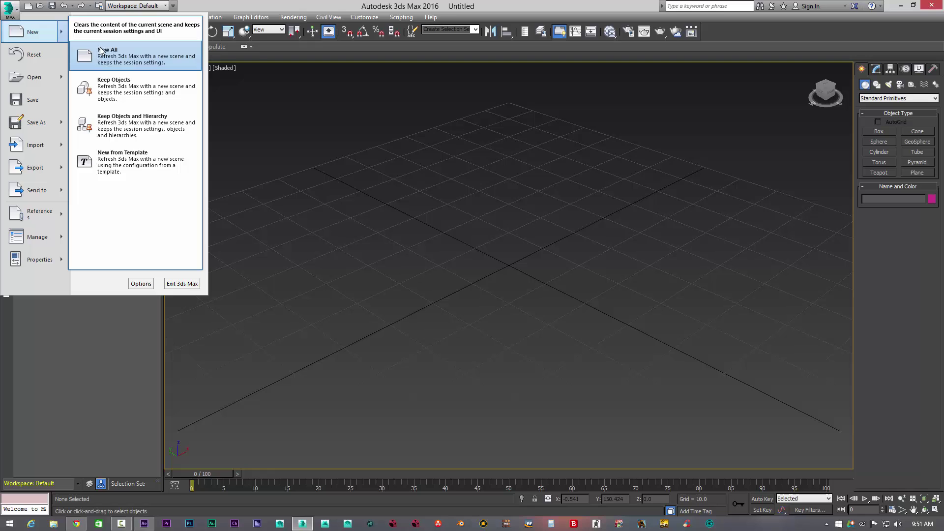
{"action": "left_click", "coordinate": [51, 76]}
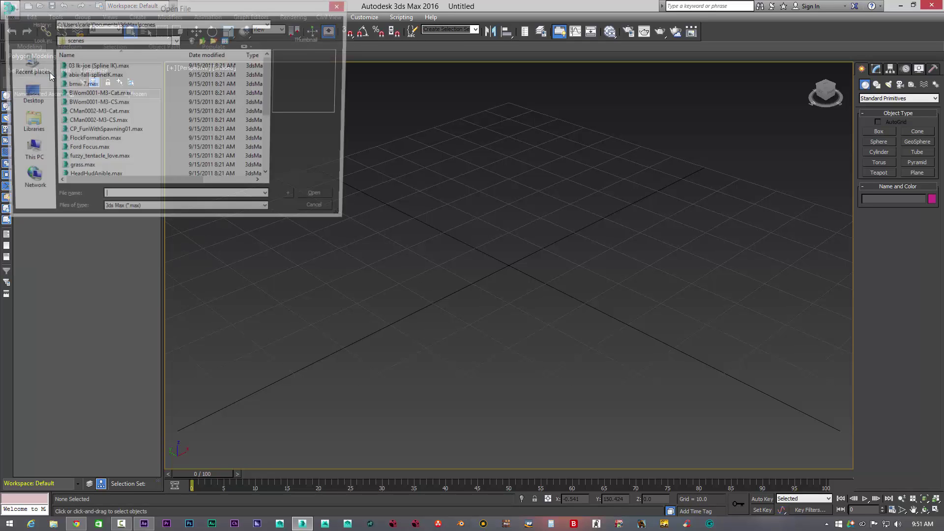
Browse to the Desktop, show All files, and open jet.obj.
{"action": "left_click", "coordinate": [28, 99]}
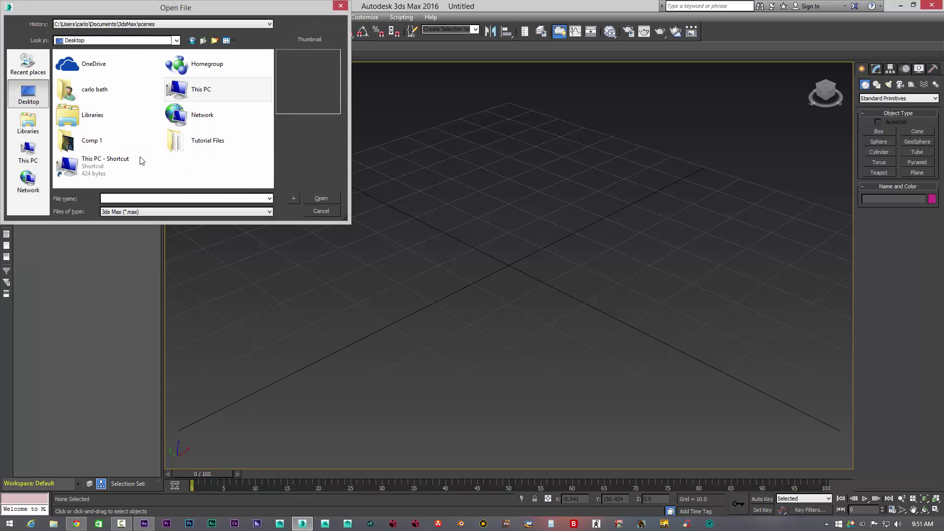
{"action": "left_click", "coordinate": [247, 217]}
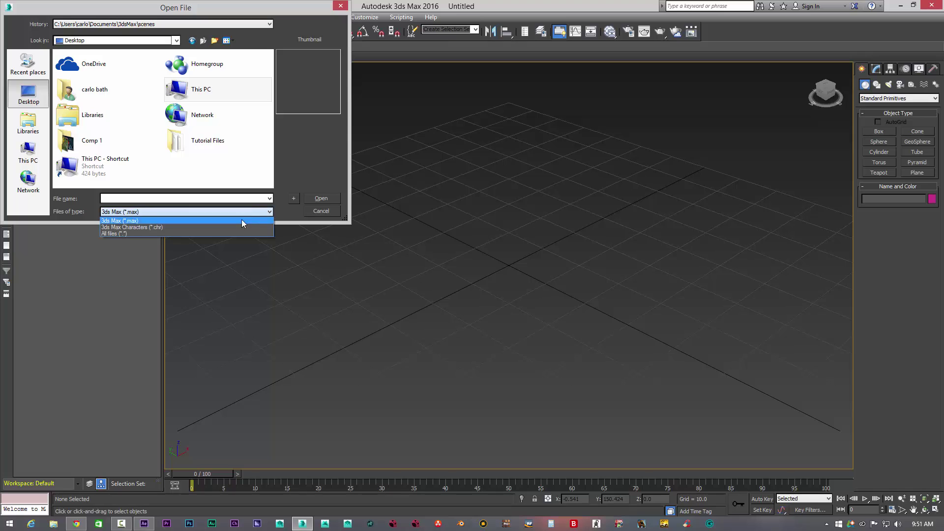
{"action": "left_click", "coordinate": [236, 233]}
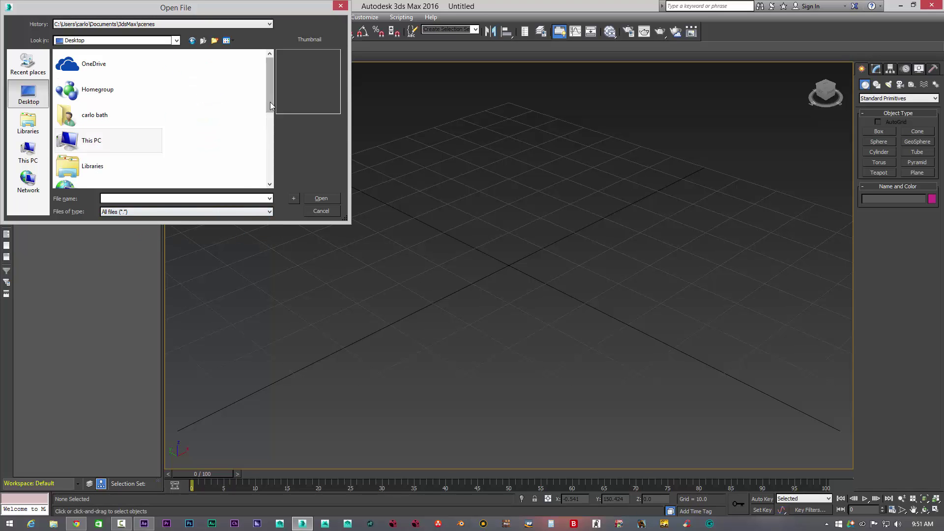
{"action": "left_click_drag", "start_coordinate": [269, 65], "coordinate": [266, 178]}
{"action": "left_click", "coordinate": [108, 155]}
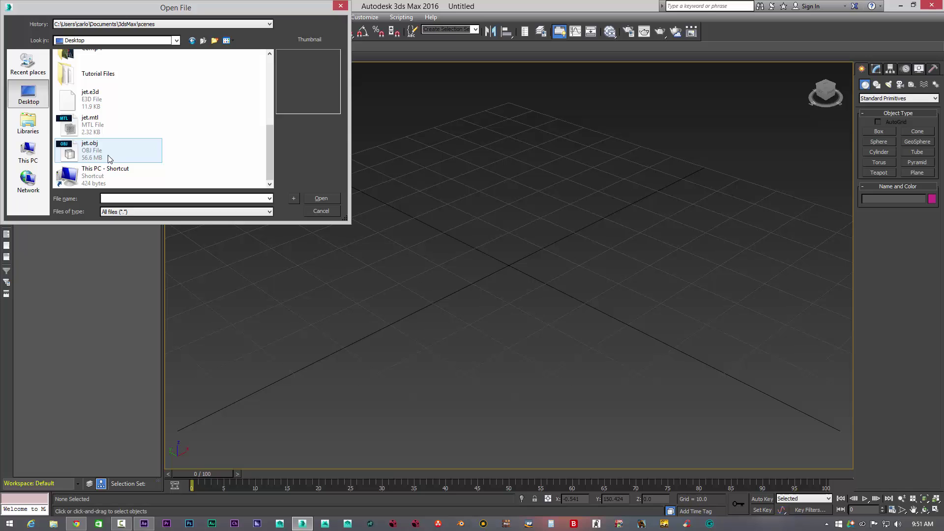
{"action": "double_click", "coordinate": [107, 155]}
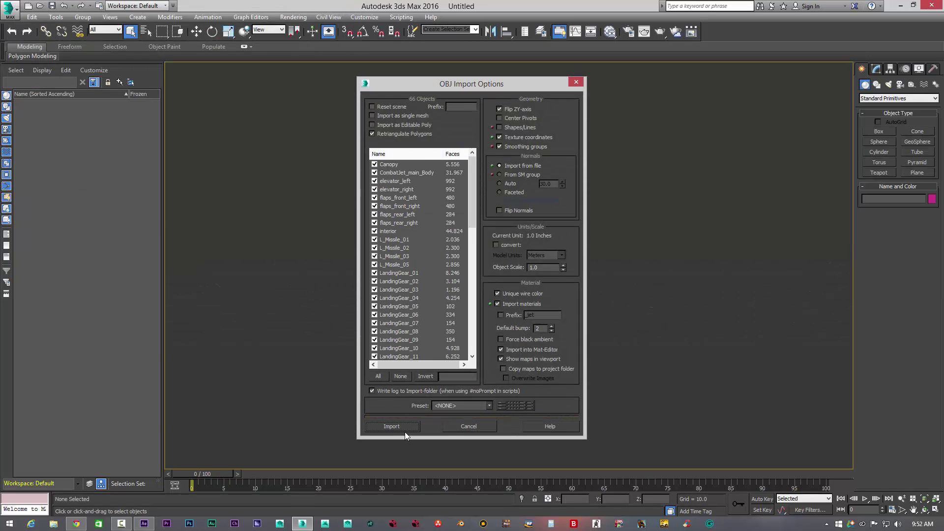
Import jet.obj with the shown options and deselect the imported jet parts.
{"action": "left_click", "coordinate": [392, 426]}
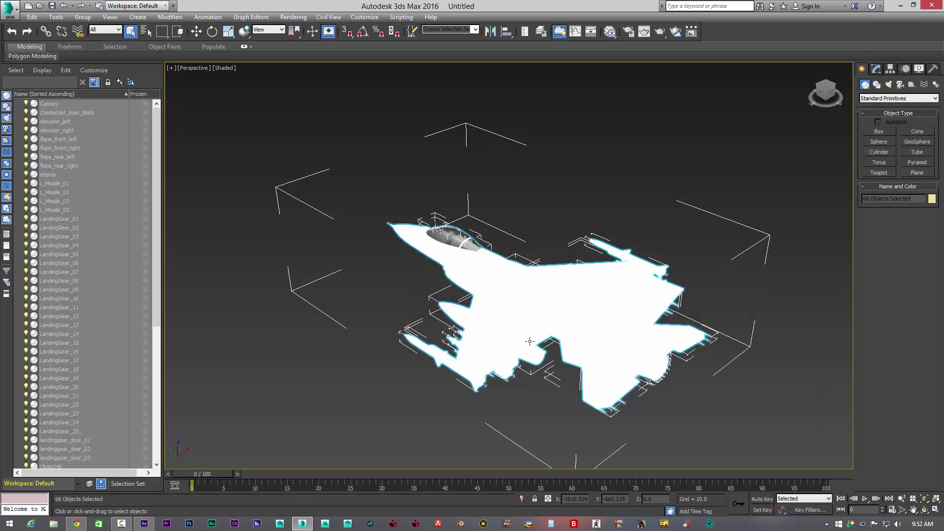
{"action": "left_click", "coordinate": [570, 191]}
{"action": "middle_click_drag", "start_coordinate": [544, 234], "coordinate": [510, 228], "text": "alt"}
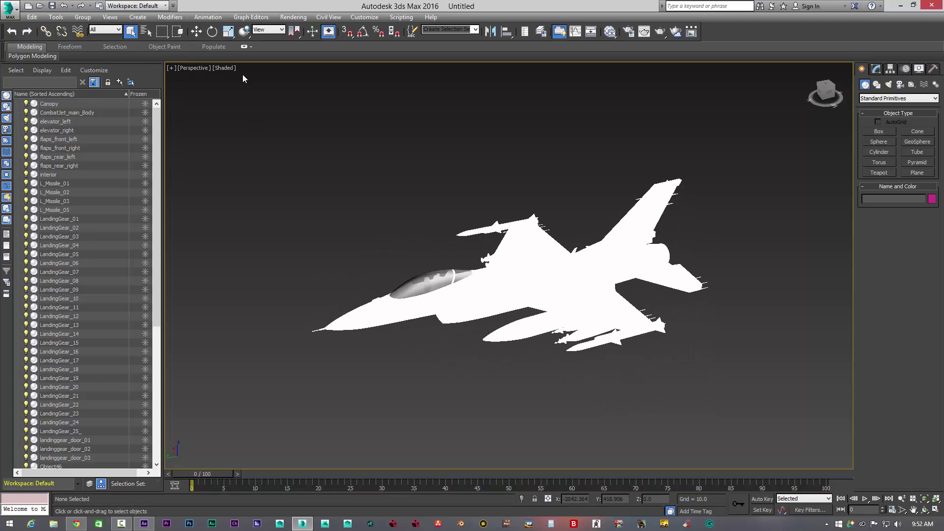
Keep the viewport on Realistic shading and orbit around to the jet's other side.
{"action": "left_click", "coordinate": [229, 69]}
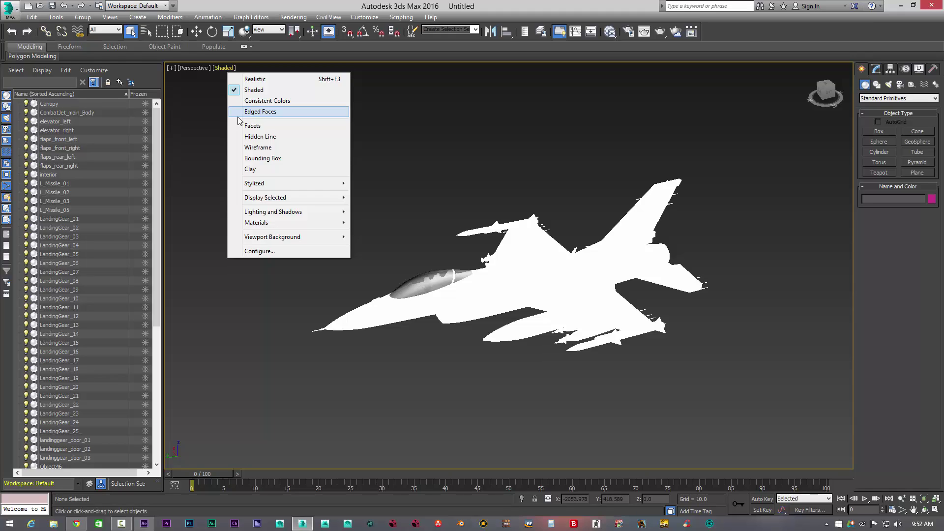
{"action": "left_click", "coordinate": [255, 79]}
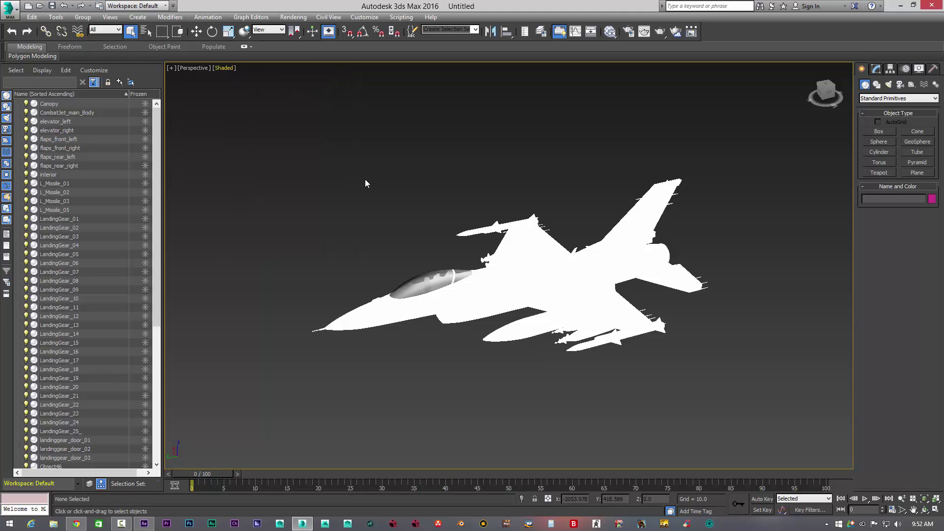
{"action": "middle_click_drag", "start_coordinate": [439, 223], "coordinate": [511, 292], "text": "alt"}
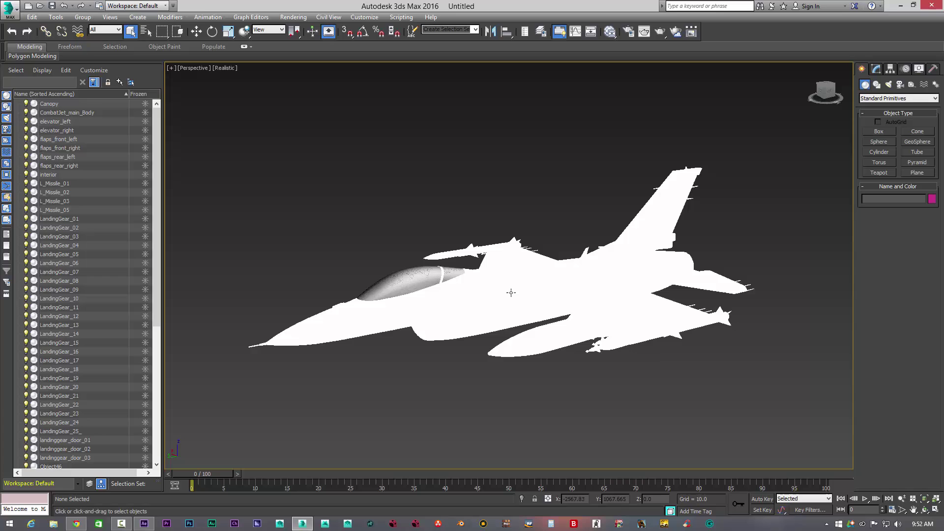
{"action": "left_click", "coordinate": [215, 70]}
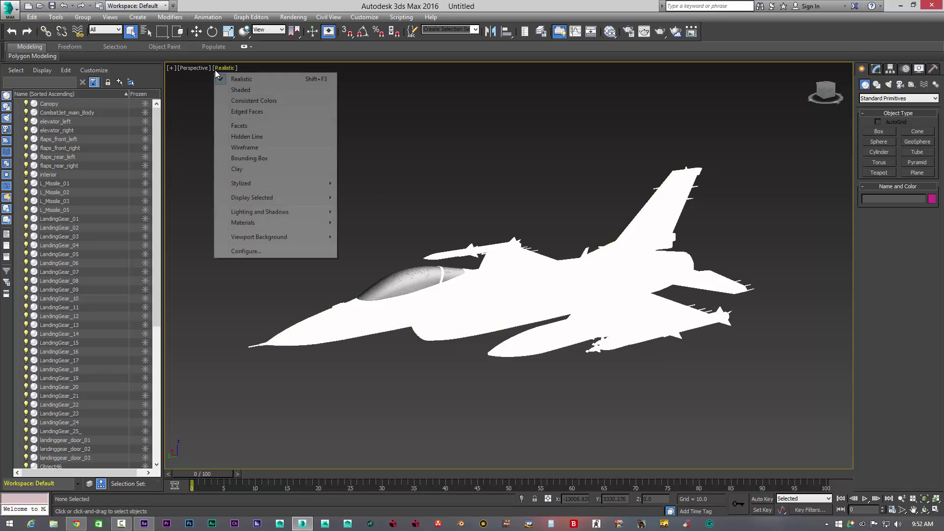
{"action": "left_click", "coordinate": [532, 200]}
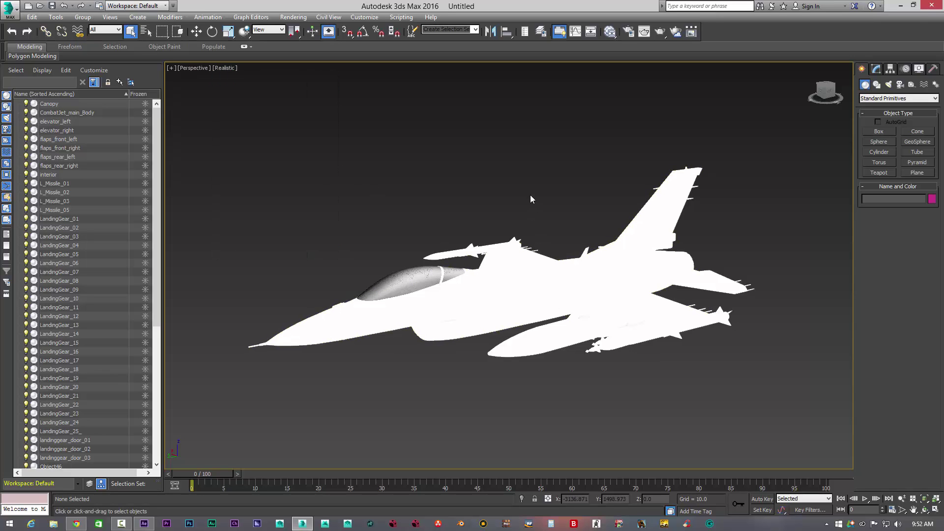
{"action": "middle_click_drag", "start_coordinate": [604, 305], "coordinate": [512, 312], "text": "alt"}
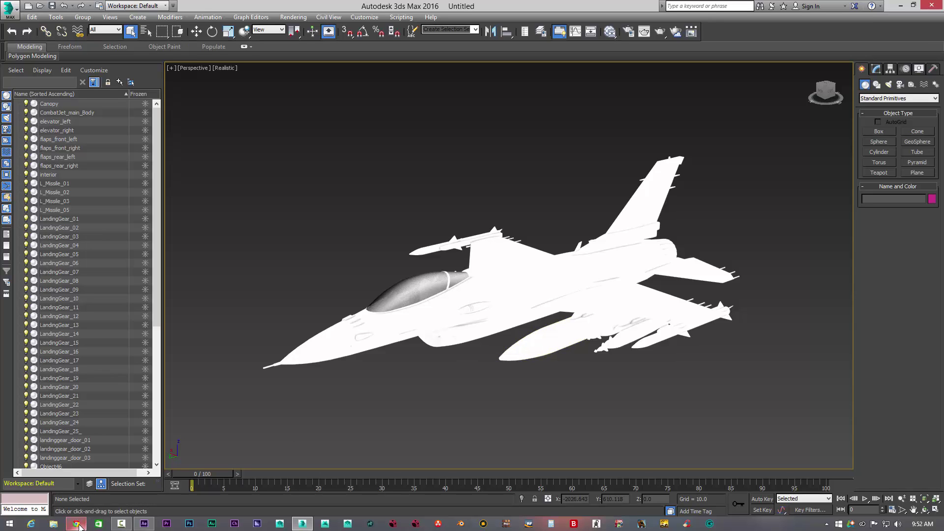
{"action": "mouse_move", "coordinate": [78, 525]}
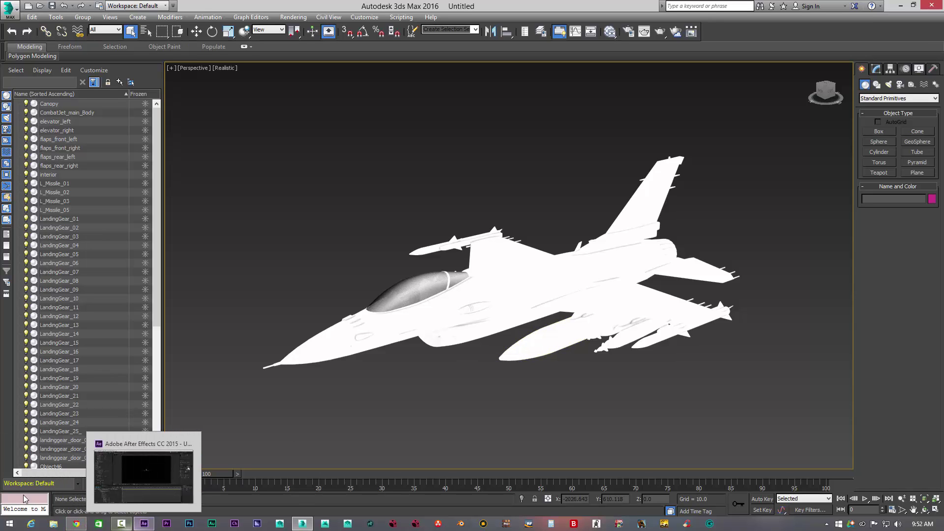
Open Documents > VideoCopilot > Models > Jet_Strike_Maps in Explorer and view it as Large icons.
{"action": "left_click", "coordinate": [53, 525]}
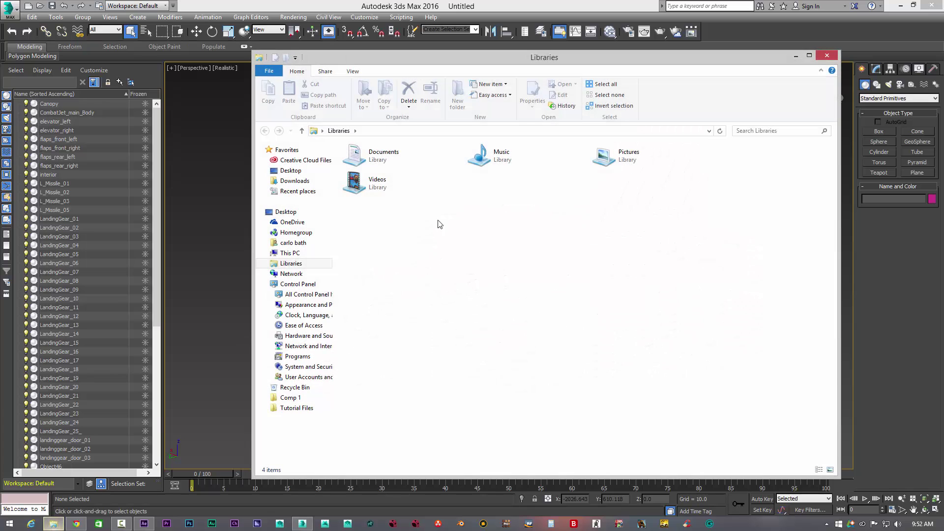
{"action": "double_click", "coordinate": [437, 159]}
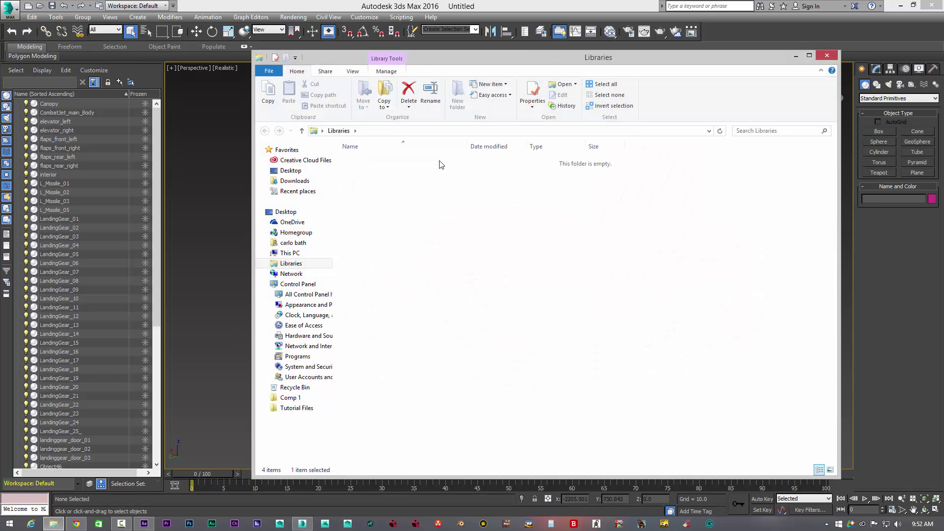
{"action": "double_click", "coordinate": [393, 285]}
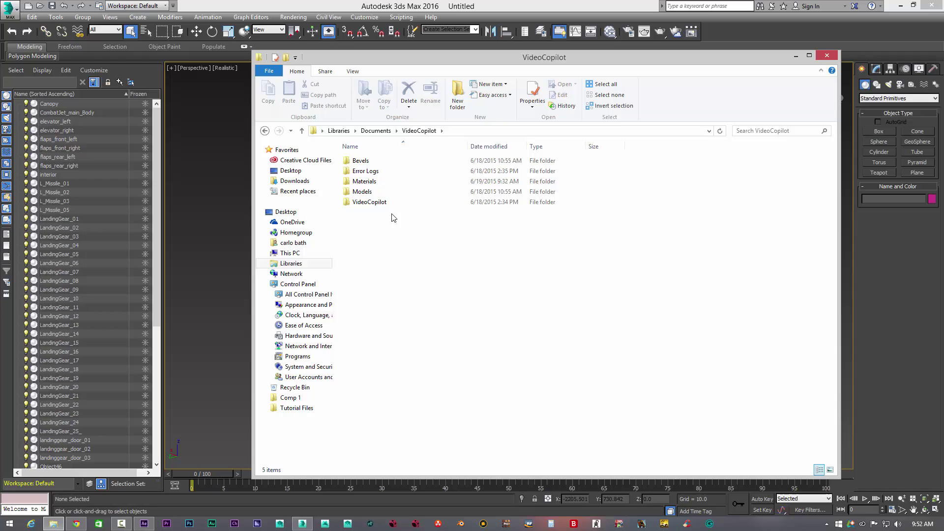
{"action": "left_click", "coordinate": [369, 201]}
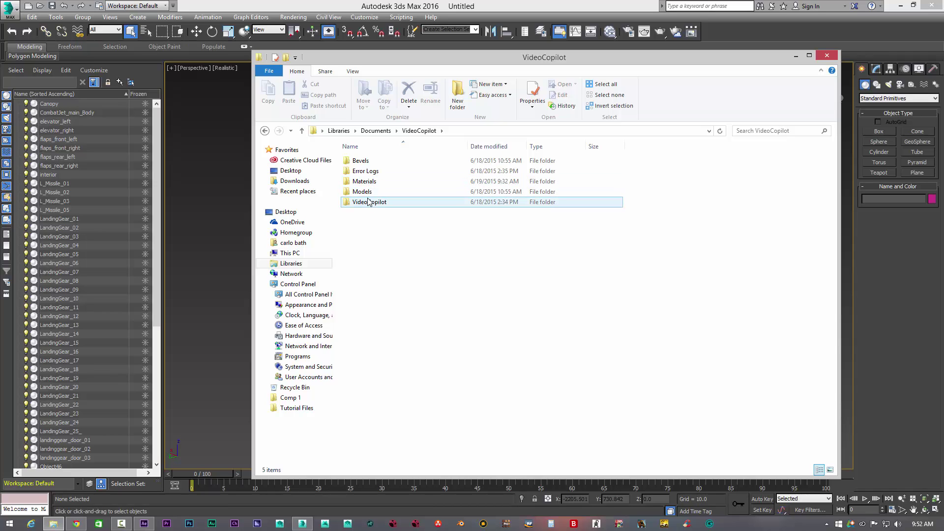
{"action": "left_click", "coordinate": [369, 193]}
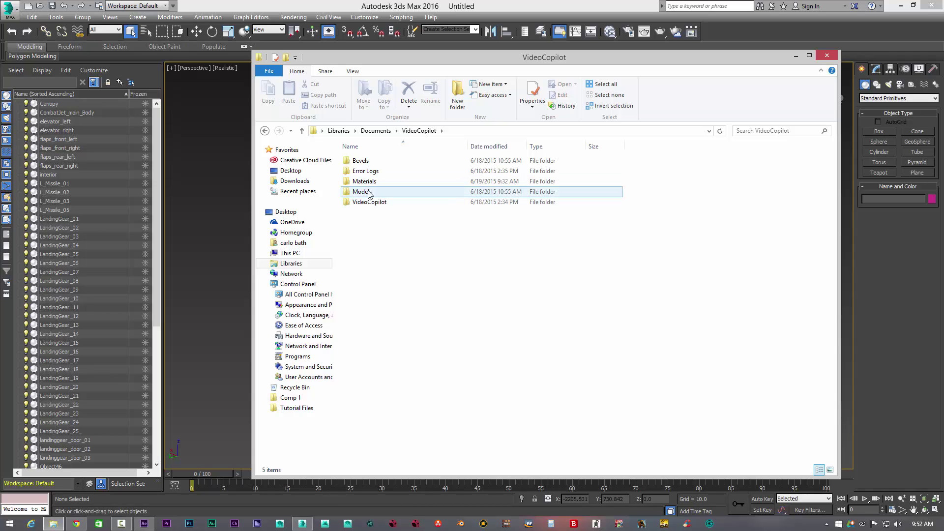
{"action": "double_click", "coordinate": [369, 192]}
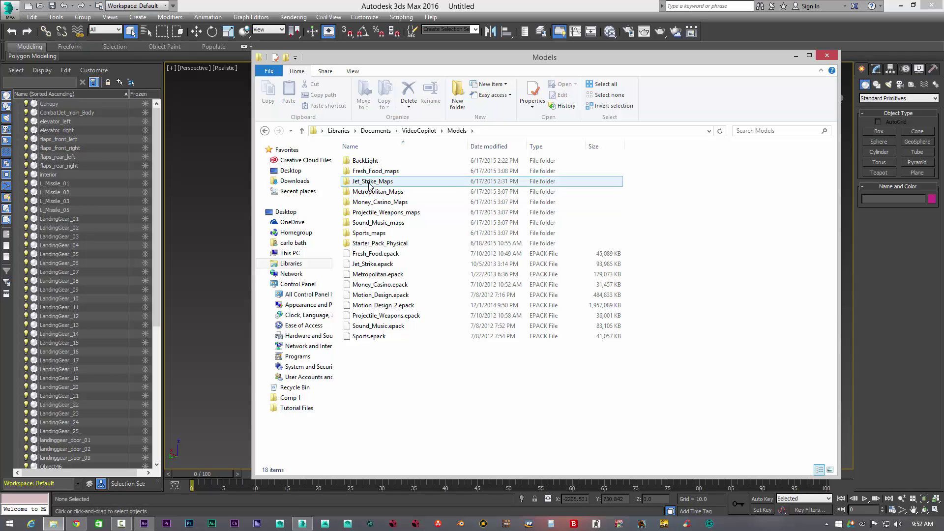
{"action": "double_click", "coordinate": [370, 182]}
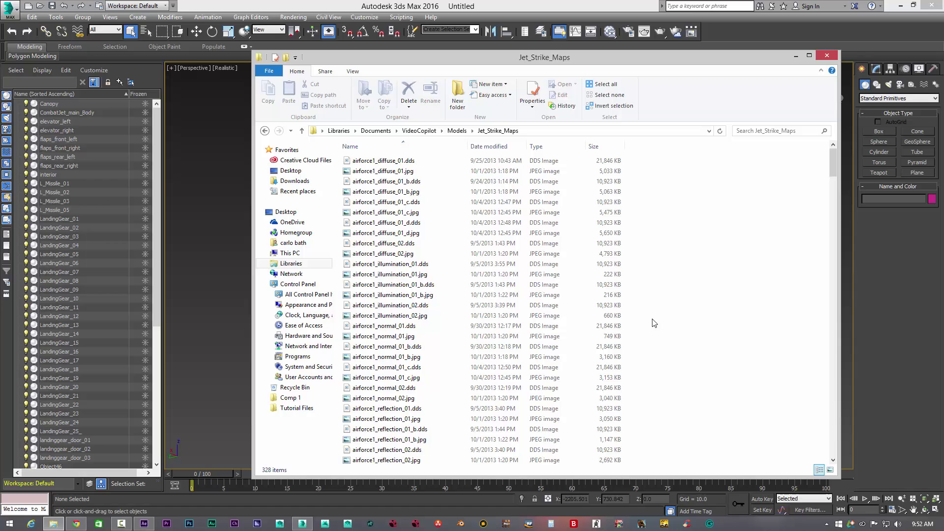
{"action": "left_click", "coordinate": [830, 470]}
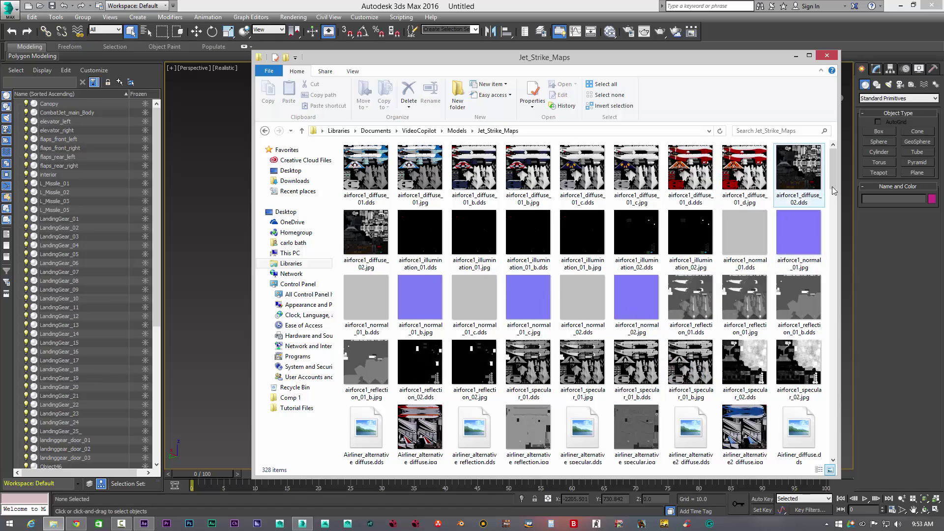
{"action": "left_click_drag", "start_coordinate": [832, 177], "coordinate": [827, 232]}
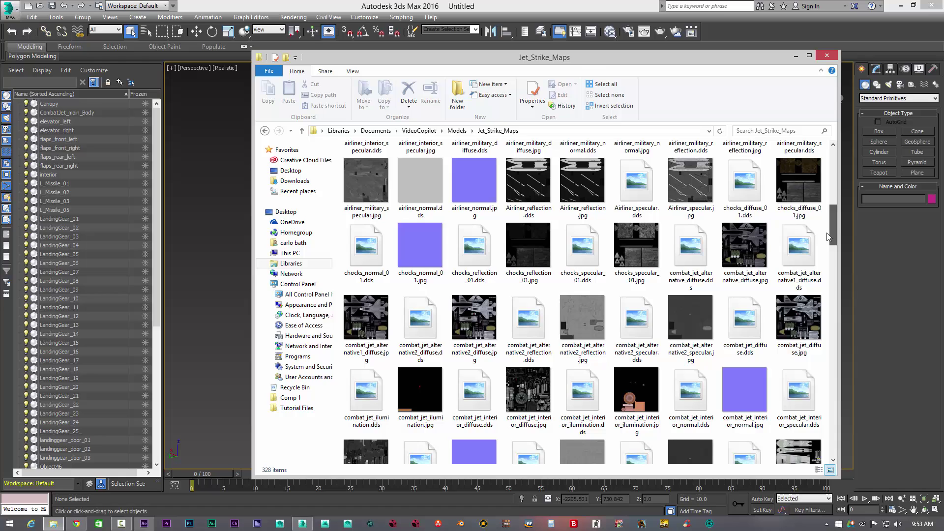
Drop combat_jet_alternative1_diffuse.jpg onto CombatJet_main_Body, then minimize Explorer.
{"action": "left_click_drag", "start_coordinate": [690, 57], "coordinate": [836, 29]}
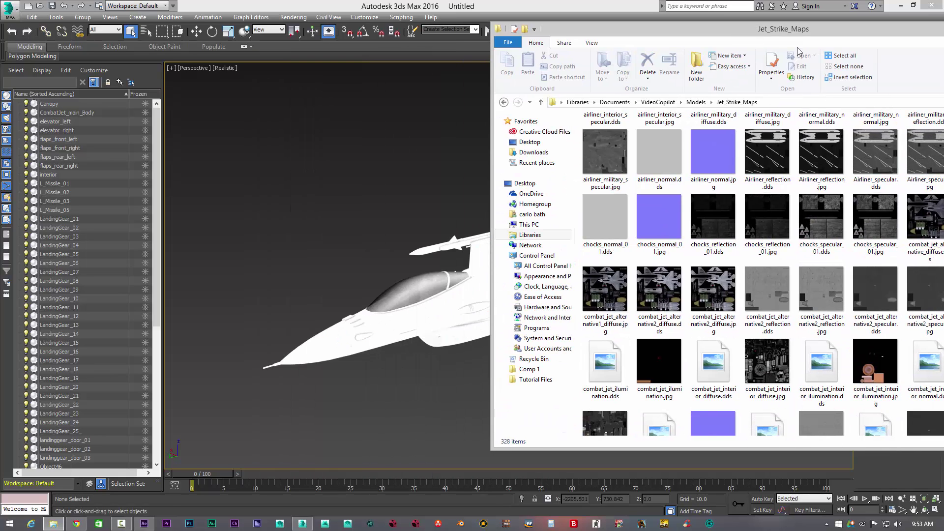
{"action": "left_click_drag", "start_coordinate": [609, 291], "coordinate": [451, 311]}
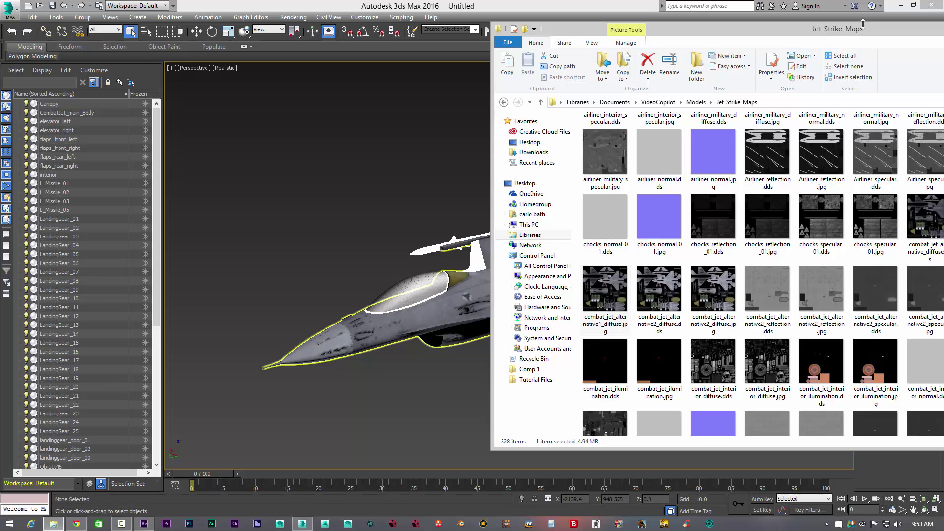
{"action": "left_click_drag", "start_coordinate": [863, 24], "coordinate": [612, 33]}
{"action": "left_click", "coordinate": [785, 31]}
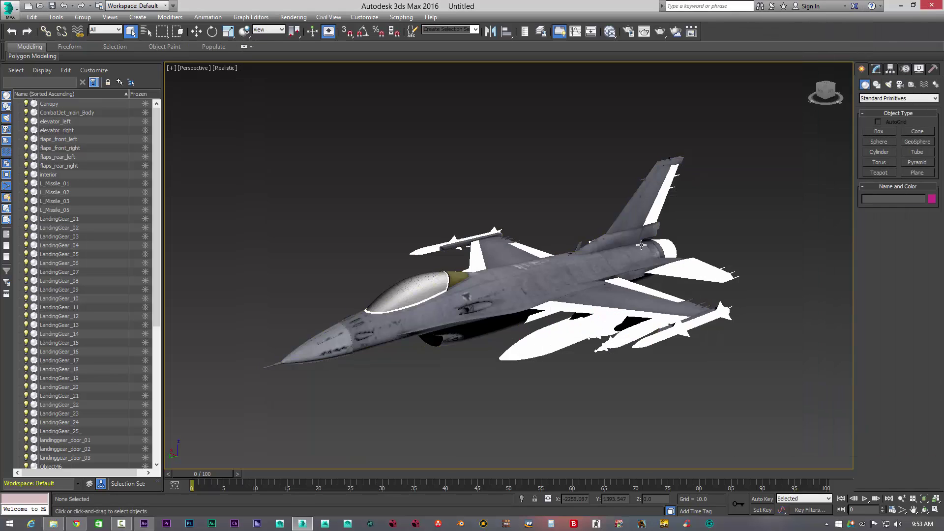
Orbit and zoom the viewport to check the grey camouflage on the jet body.
{"action": "middle_click_drag", "start_coordinate": [677, 386], "coordinate": [675, 413], "text": "alt"}
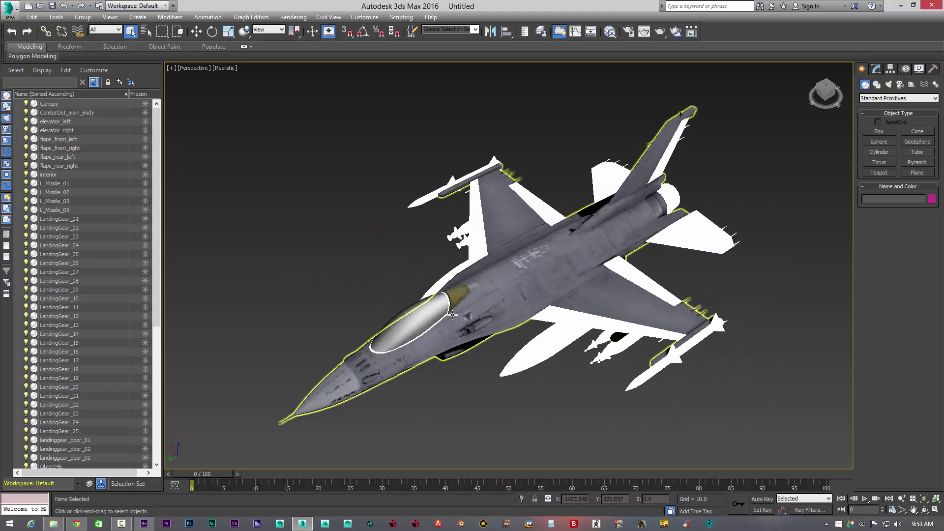
{"action": "scroll", "coordinate": [542, 290], "scroll_direction": "up", "scroll_amount": 4}
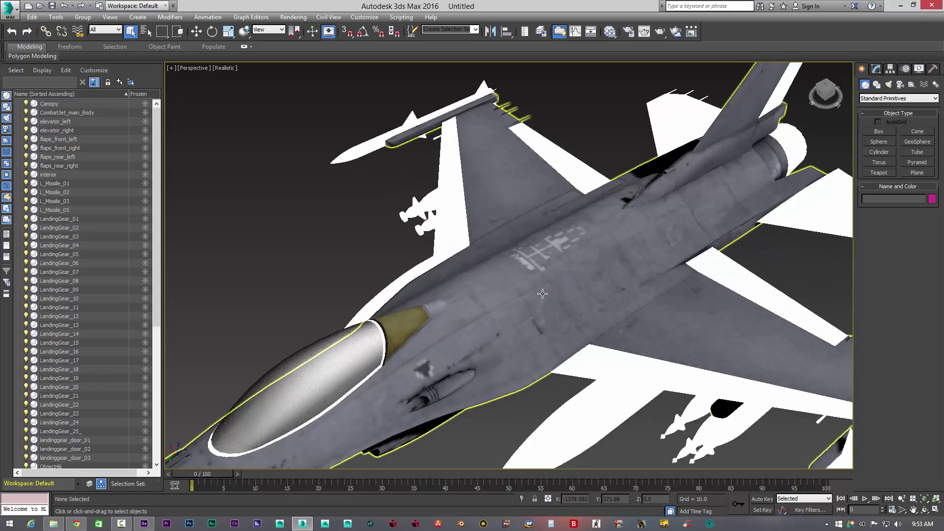
{"action": "scroll", "coordinate": [542, 291], "scroll_direction": "down", "scroll_amount": 5}
{"action": "scroll", "coordinate": [556, 290], "scroll_direction": "up", "scroll_amount": 5}
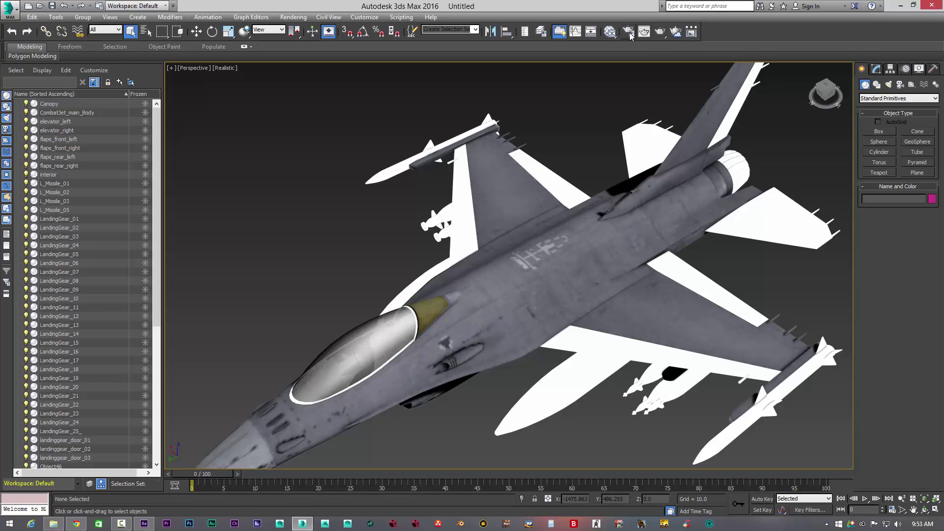
Render a production frame of the low side-on jet view, then close the Rendered Frame Window.
{"action": "middle_click_drag", "start_coordinate": [598, 138], "coordinate": [604, 114], "text": "alt"}
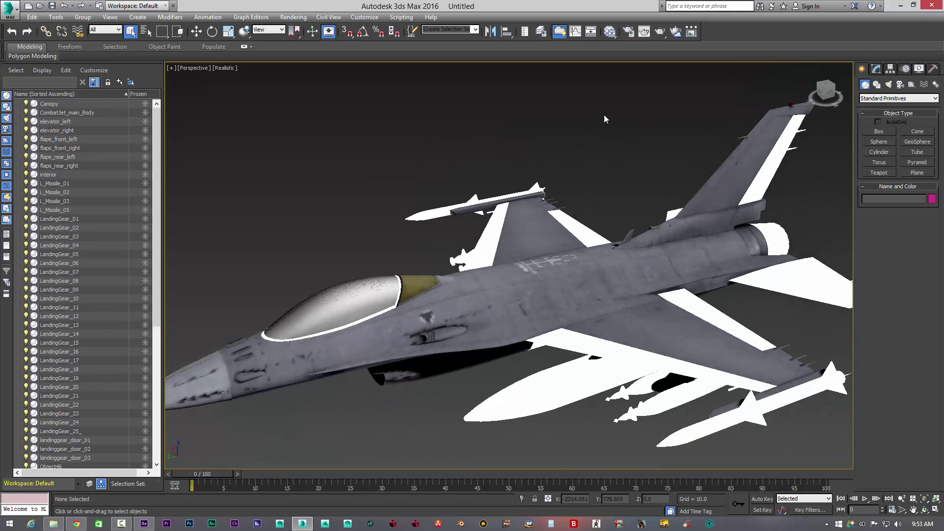
{"action": "left_click", "coordinate": [660, 33]}
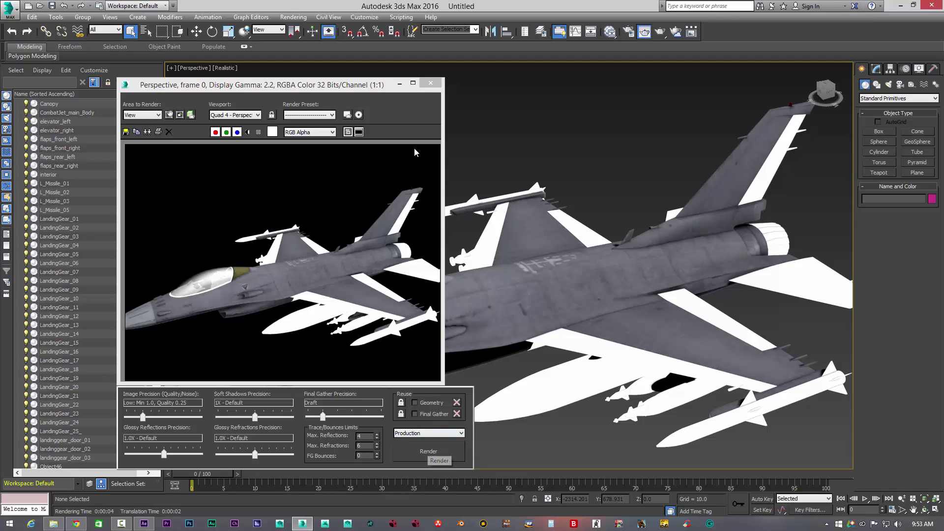
{"action": "left_click", "coordinate": [431, 84]}
Orbit until the jet faces right and box-select the jet parts.
{"action": "middle_click_drag", "start_coordinate": [615, 202], "coordinate": [644, 194], "text": "alt"}
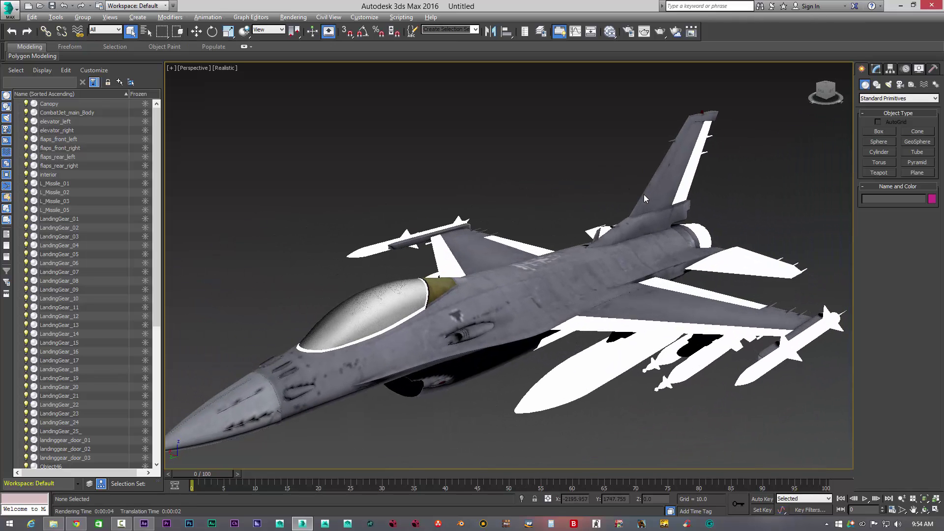
{"action": "left_click_drag", "start_coordinate": [622, 199], "coordinate": [580, 222]}
{"action": "middle_click_drag", "start_coordinate": [297, 220], "coordinate": [385, 219], "text": "alt"}
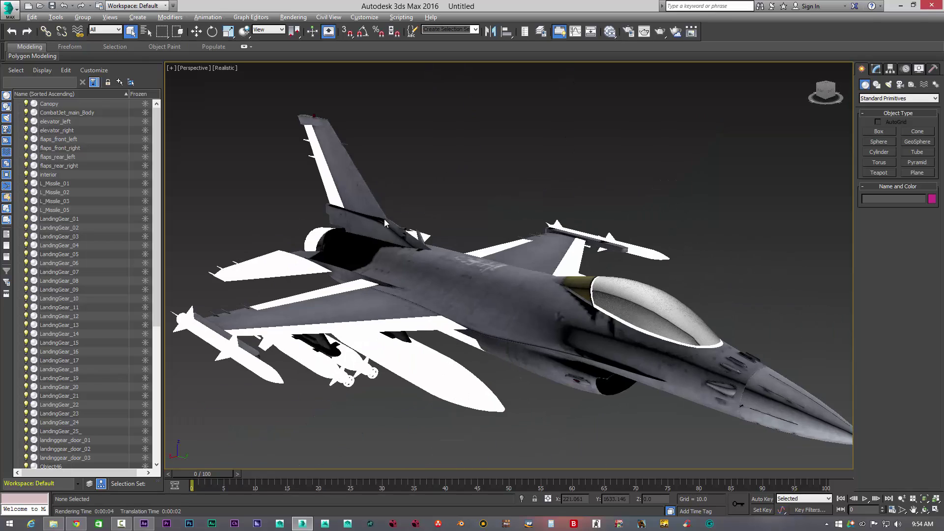
{"action": "left_click_drag", "start_coordinate": [297, 219], "coordinate": [144, 523]}
{"action": "left_click", "coordinate": [144, 524]}
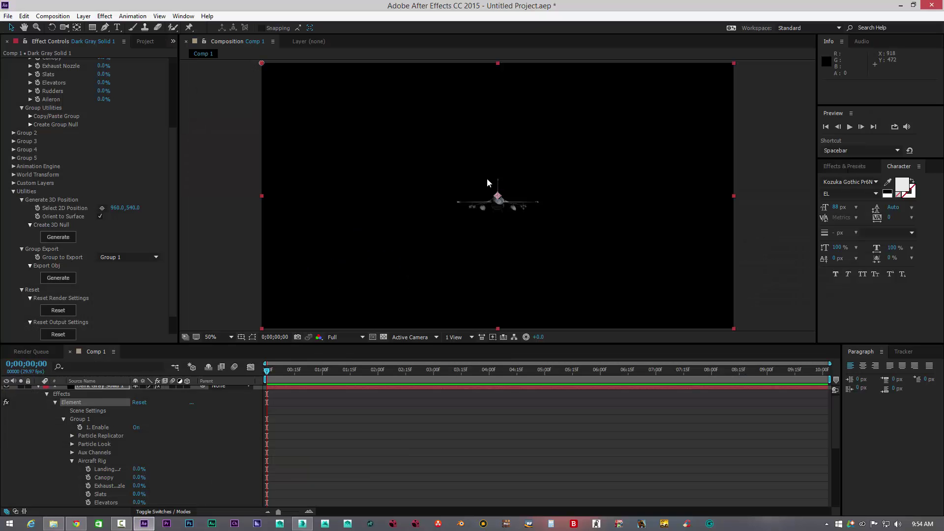